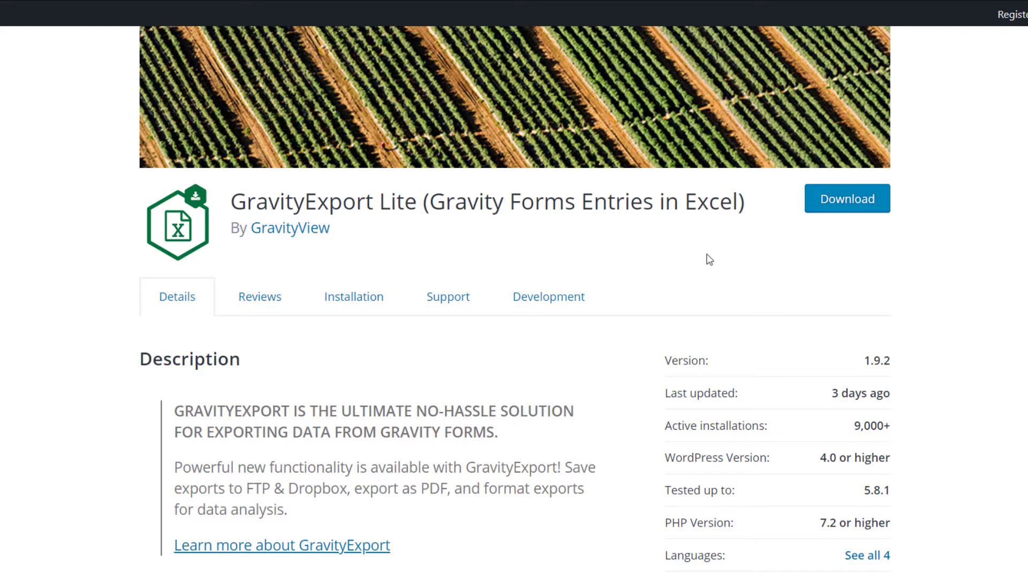
Step: Download the GravityExport Lite plugin from its WordPress.org page
left_click(852, 202)
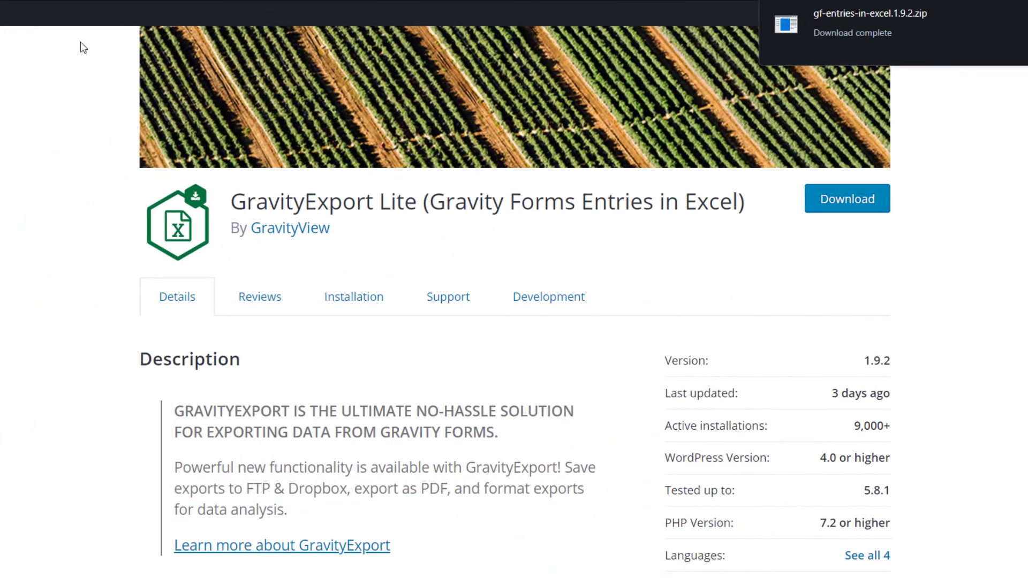
Step: On the WordPress admin site, find the GravityExport Lite plugin by searching for "gravityexport", and install and activate it
key("ctrl+shift+Tab")
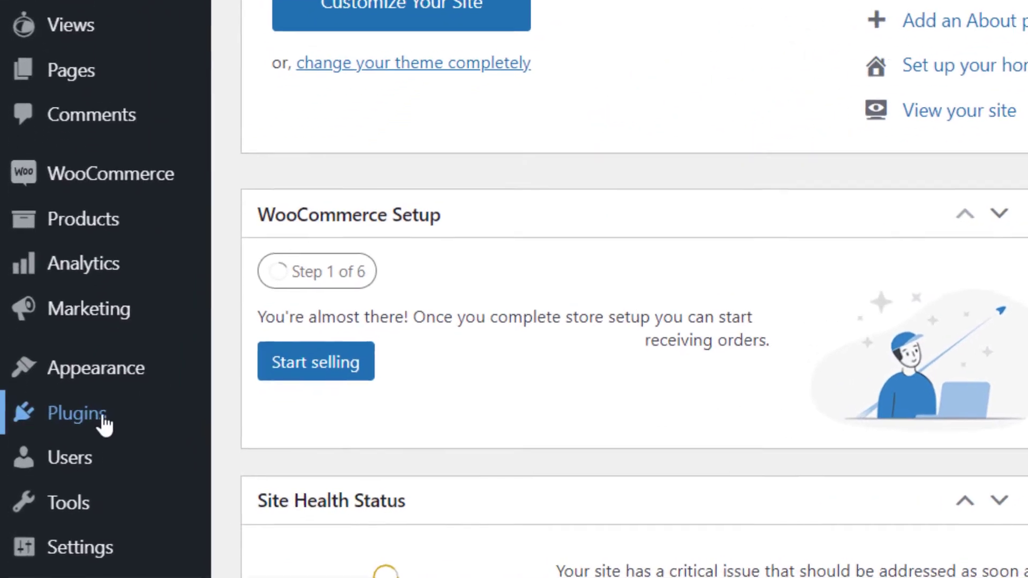
mouse_move(57, 465)
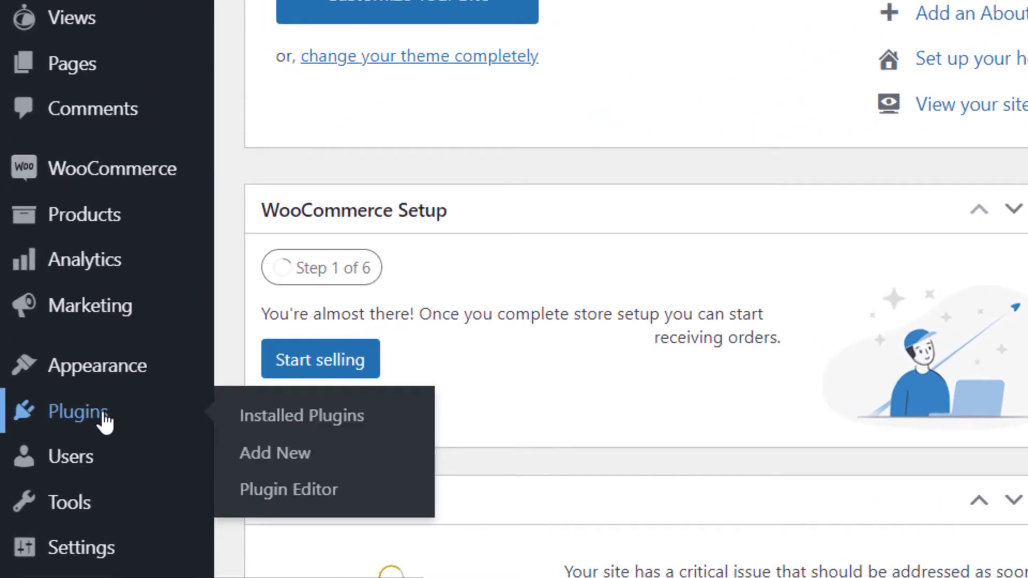
left_click(319, 460)
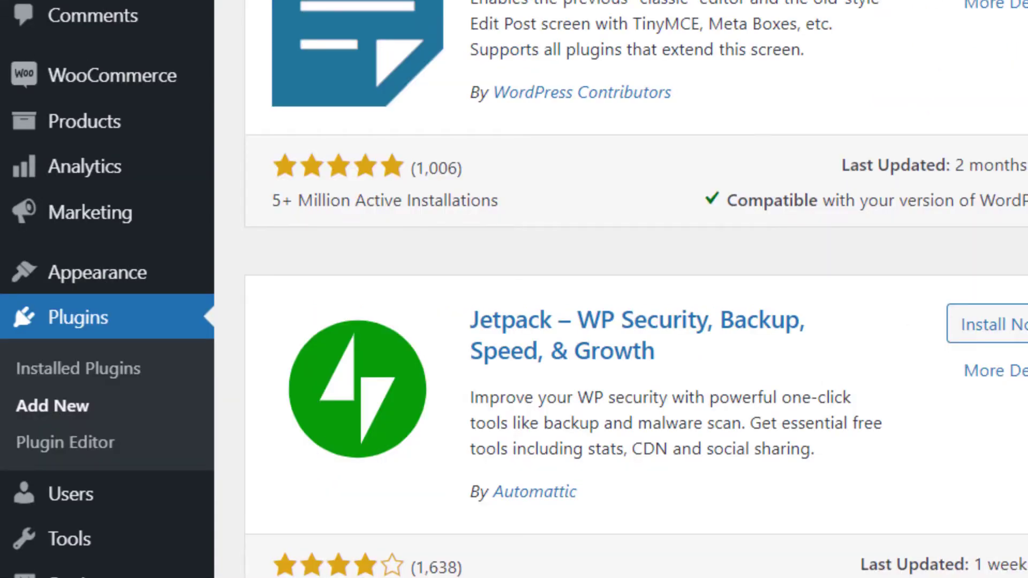
left_click(728, 124)
type("grav")
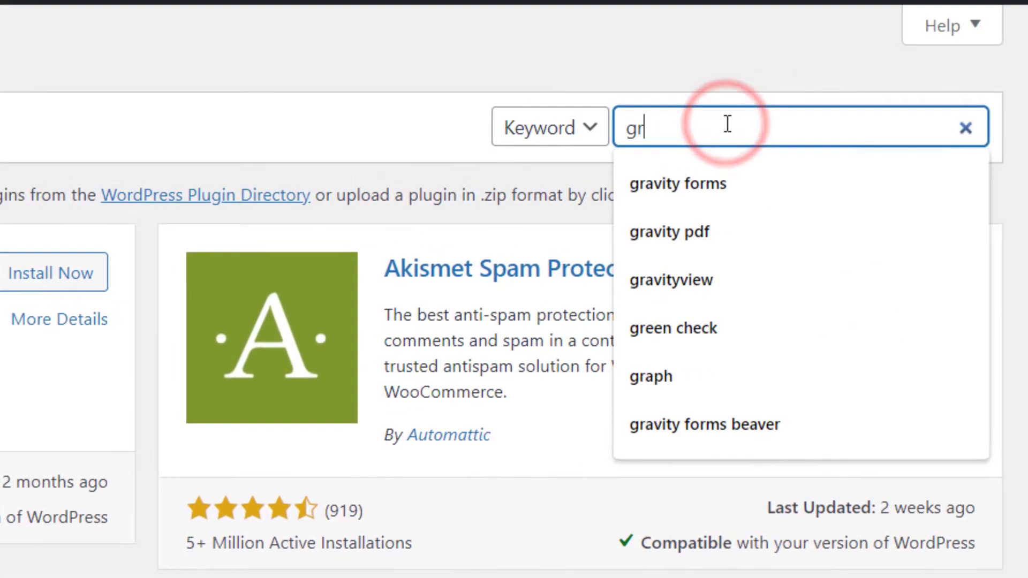
type("ityexport")
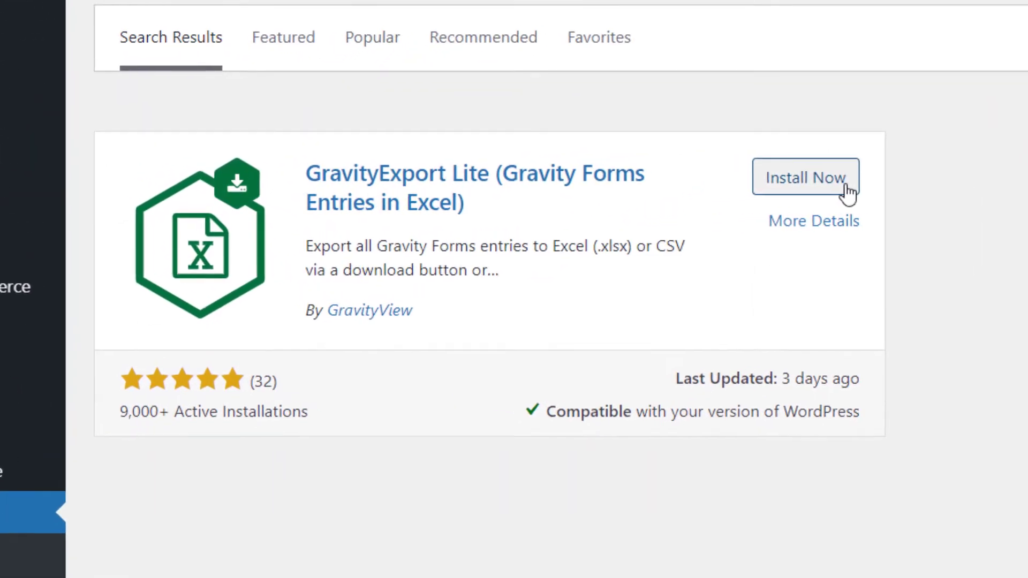
left_click(848, 192)
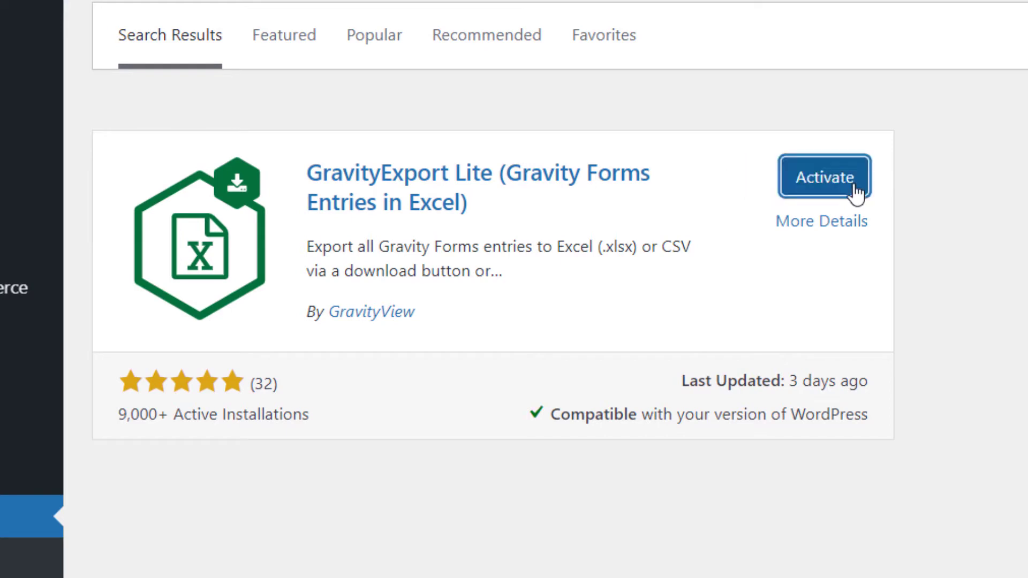
left_click(846, 183)
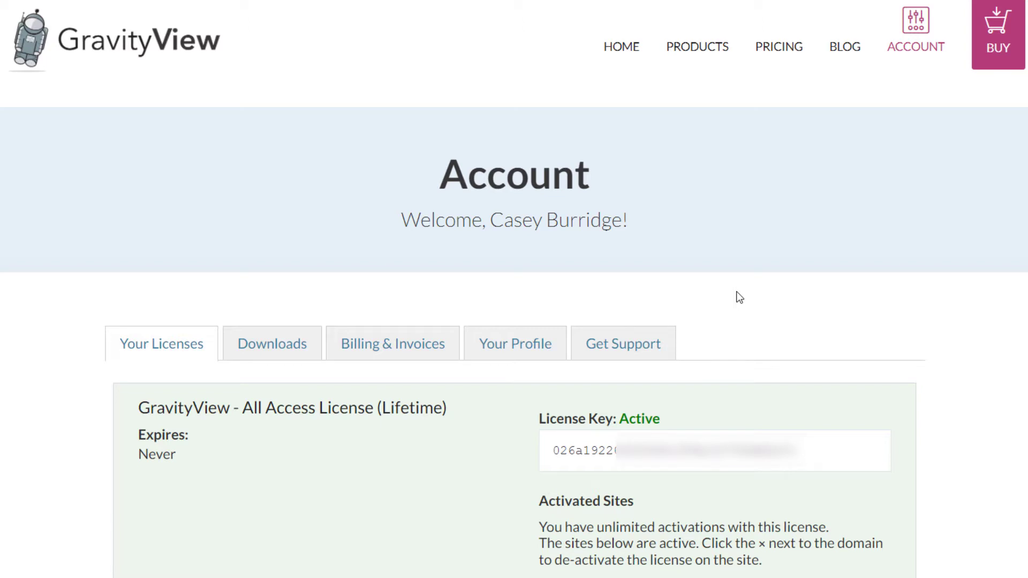
Step: Download version 1.0.1 of the GravityExport plugin from the GravityView account's downloads
left_click(306, 358)
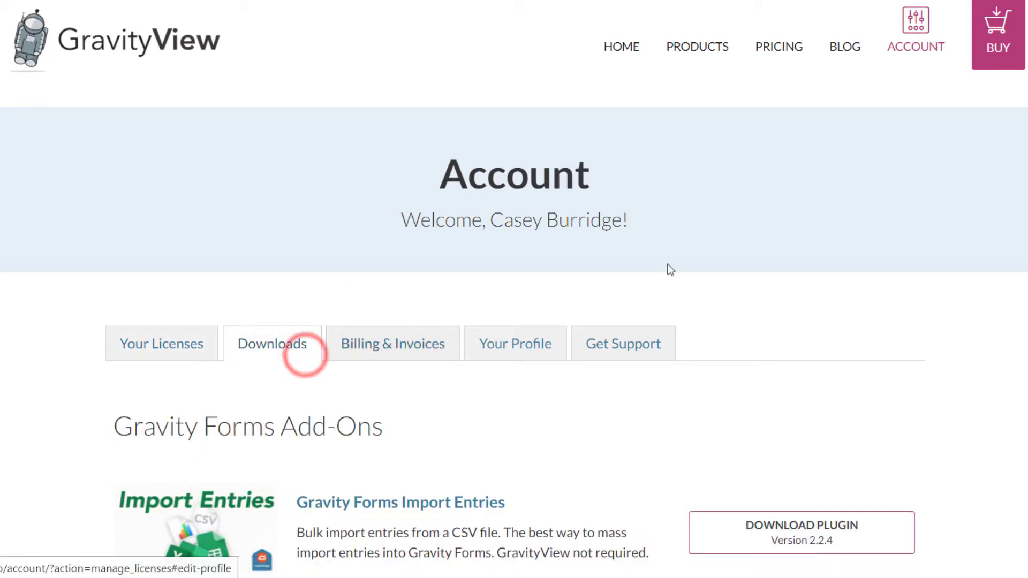
scroll(513, 289, "down", 10)
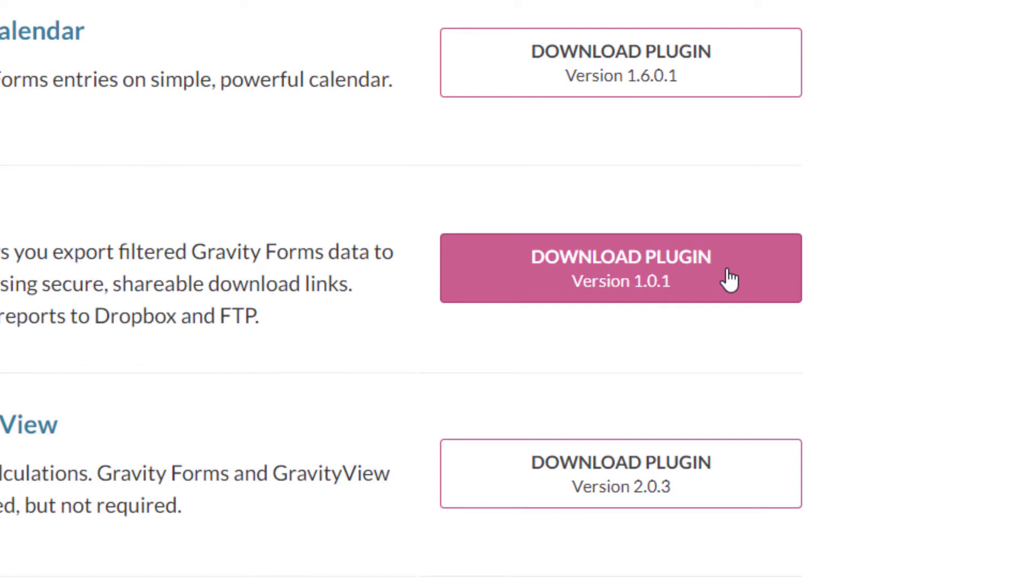
left_click(729, 278)
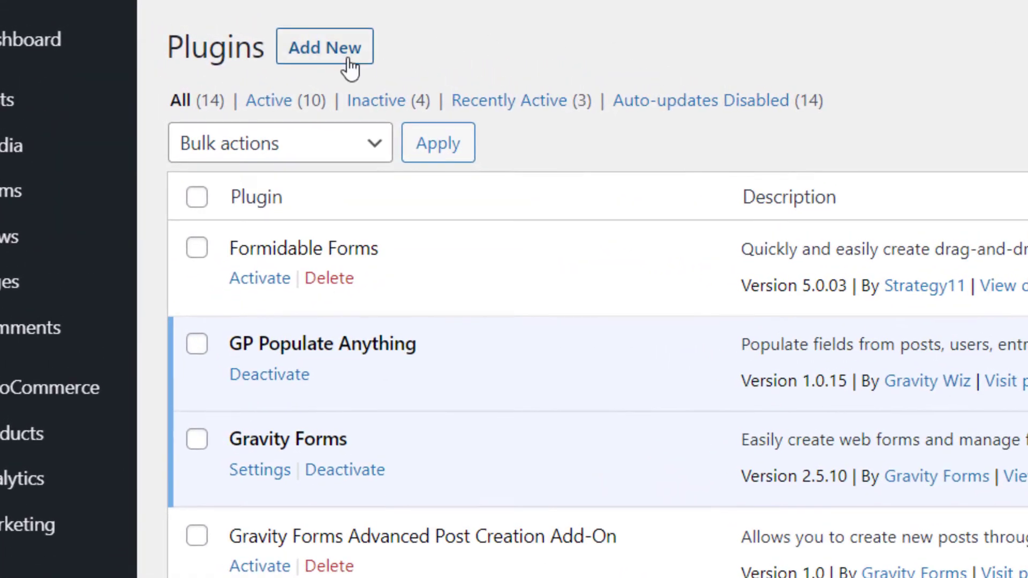
Step: On the WordPress admin site, install the plugin from the uploaded file gravityexport-1.0.1.zip and activate it
left_click(350, 64)
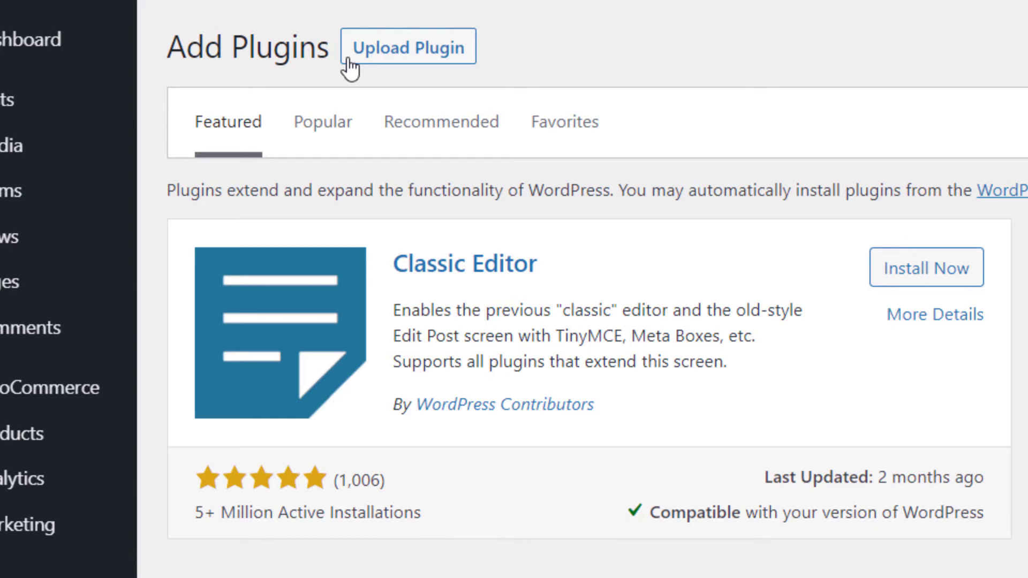
left_click(447, 49)
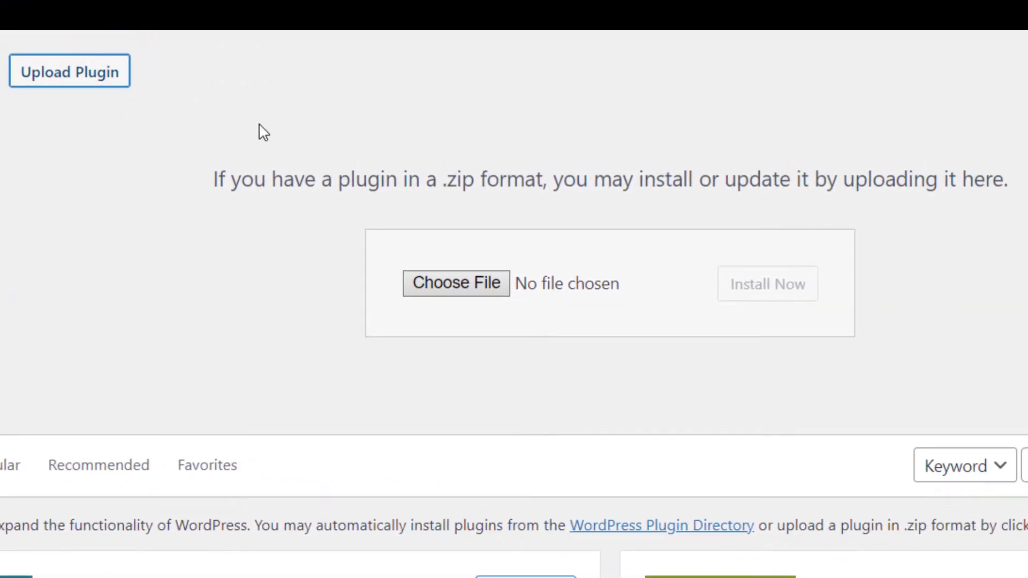
left_click(474, 283)
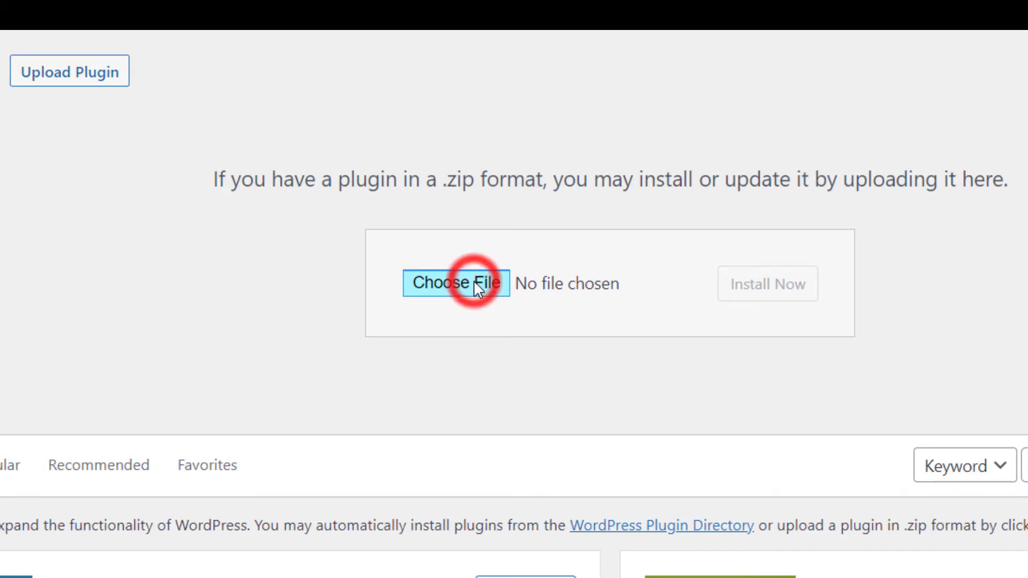
left_click(473, 282)
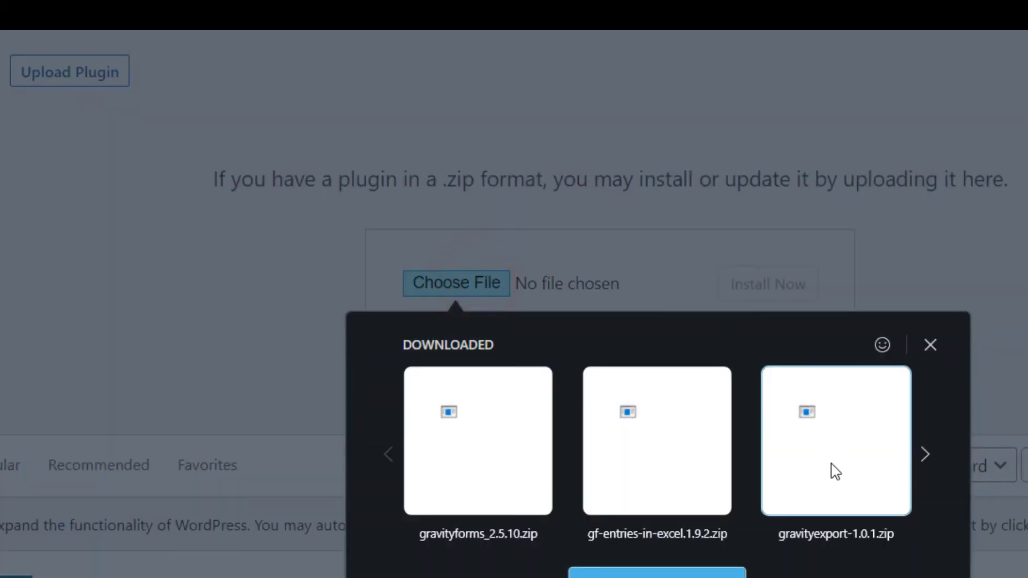
left_click(833, 466)
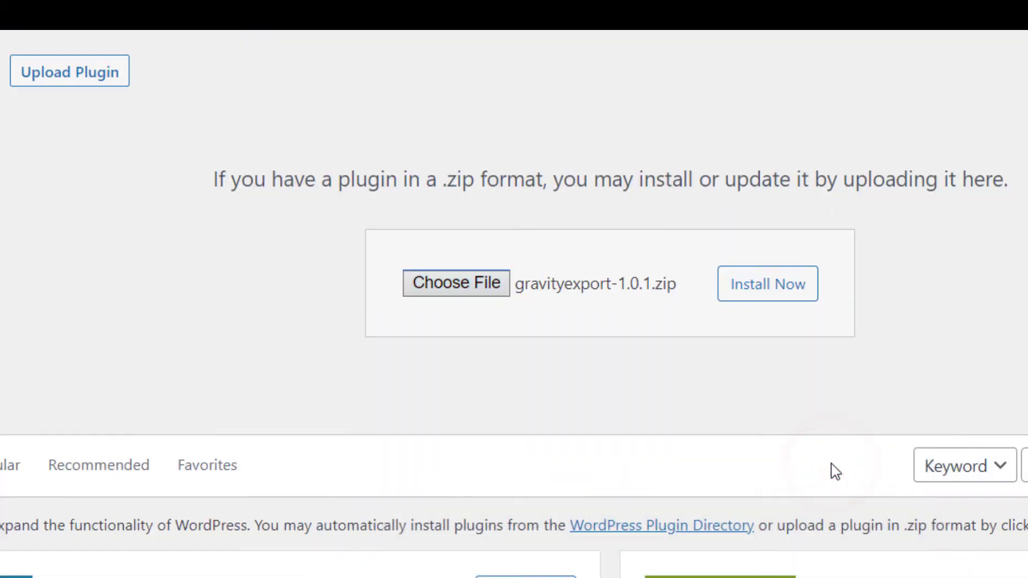
left_click(763, 285)
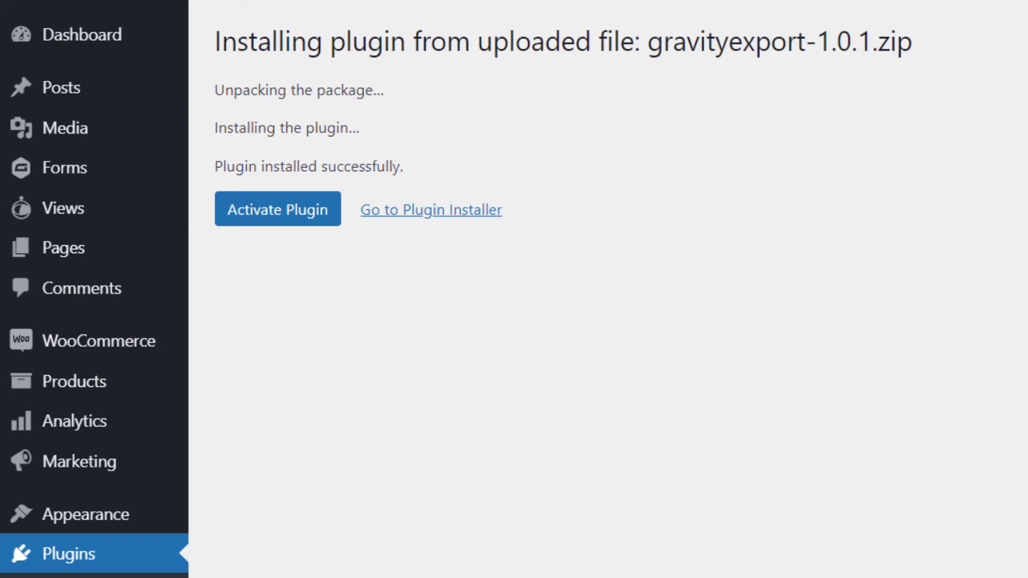
left_click(291, 217)
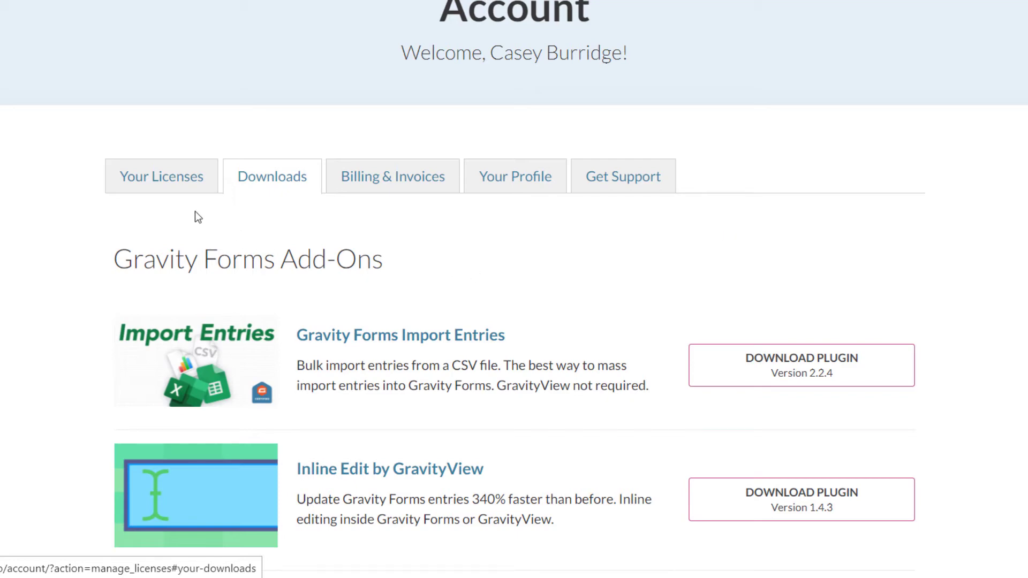
Step: Copy the All Access license key from the GravityView account's licenses
left_click(195, 186)
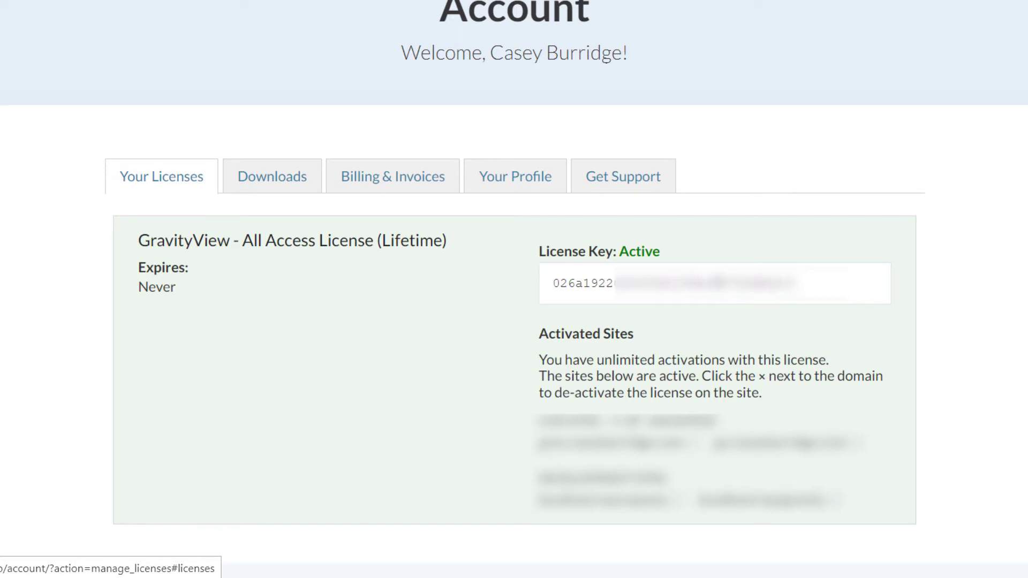
double_click(633, 284)
key("ctrl+c")
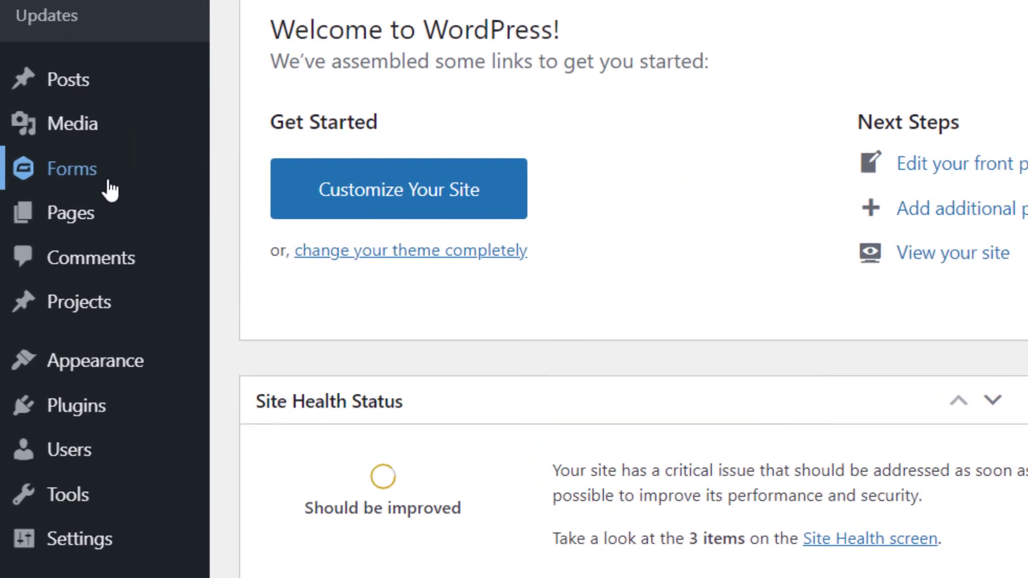
Step: In the Gravity Forms settings for GravityExport, paste the support license key and activate the license
mouse_move(99, 179)
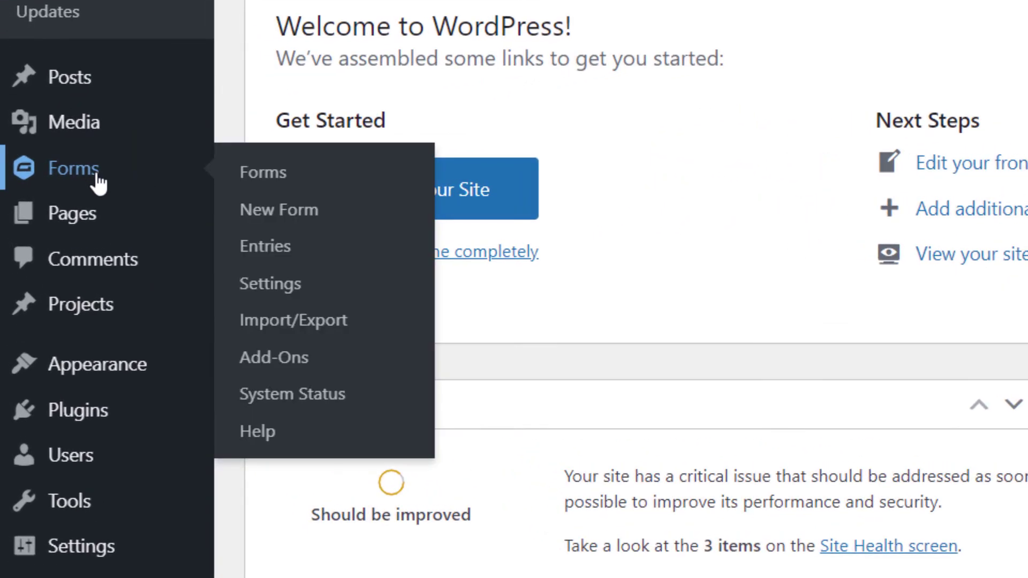
left_click(299, 288)
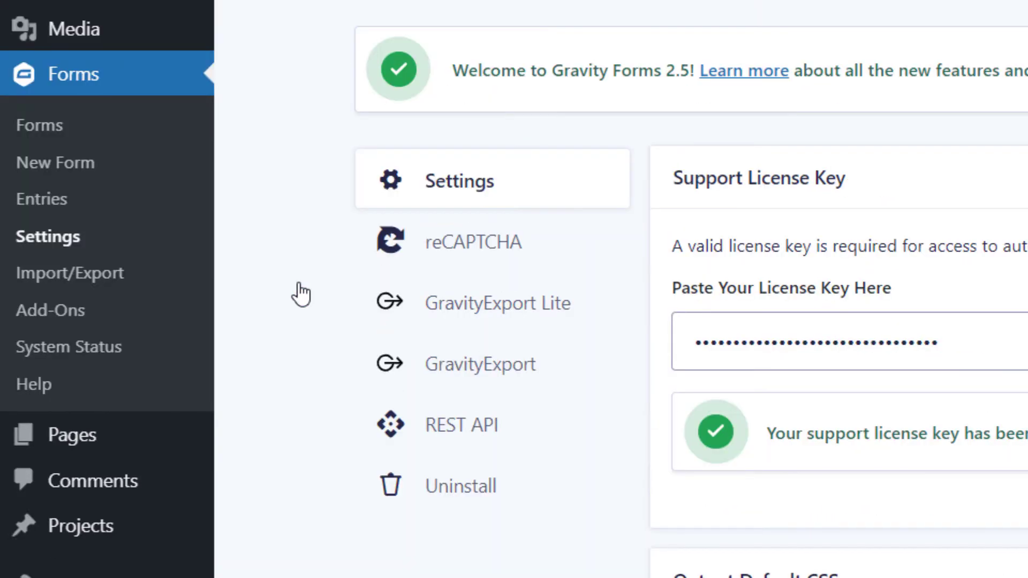
left_click(532, 369)
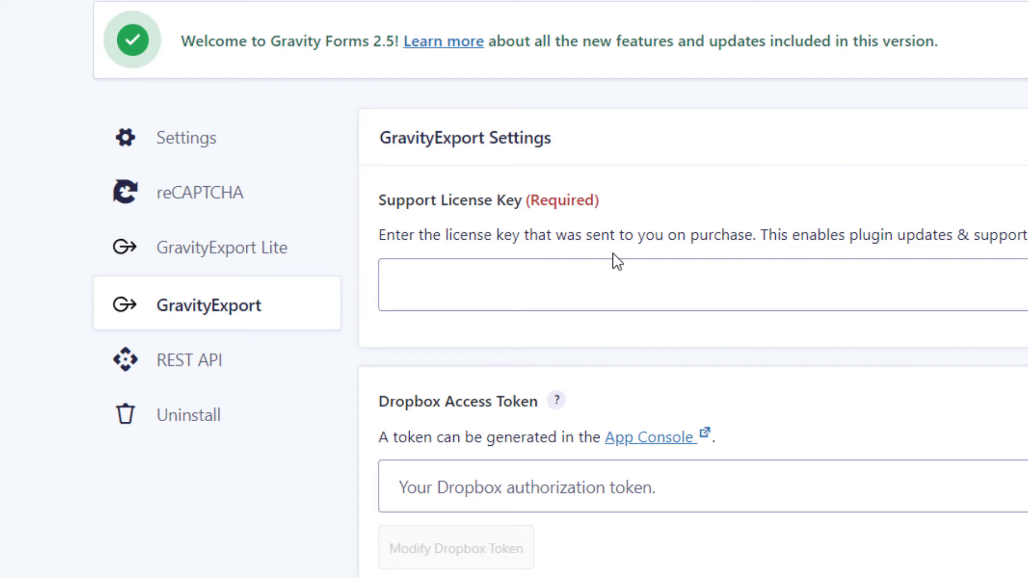
left_click(600, 286)
key("ctrl+v")
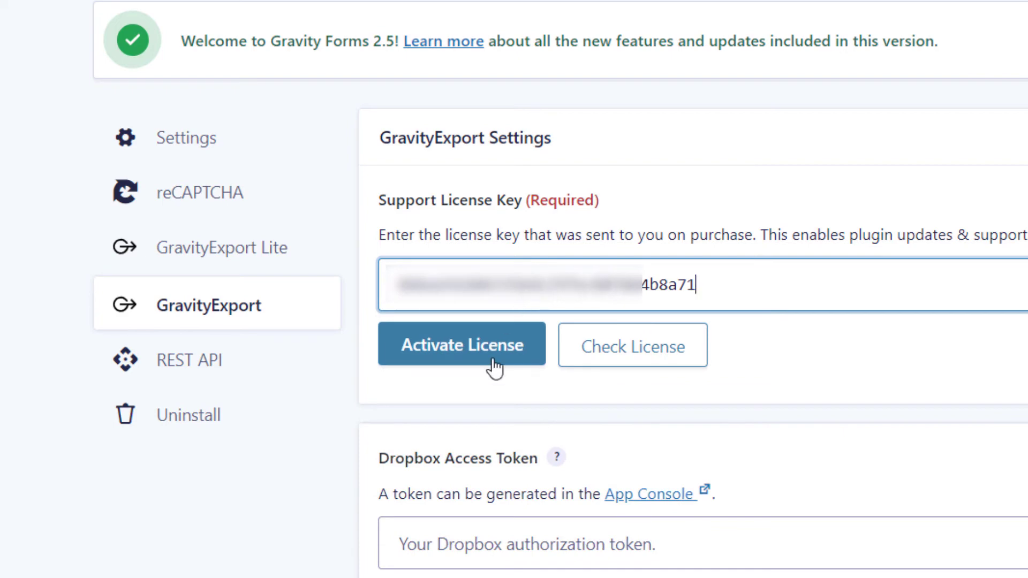
left_click(466, 349)
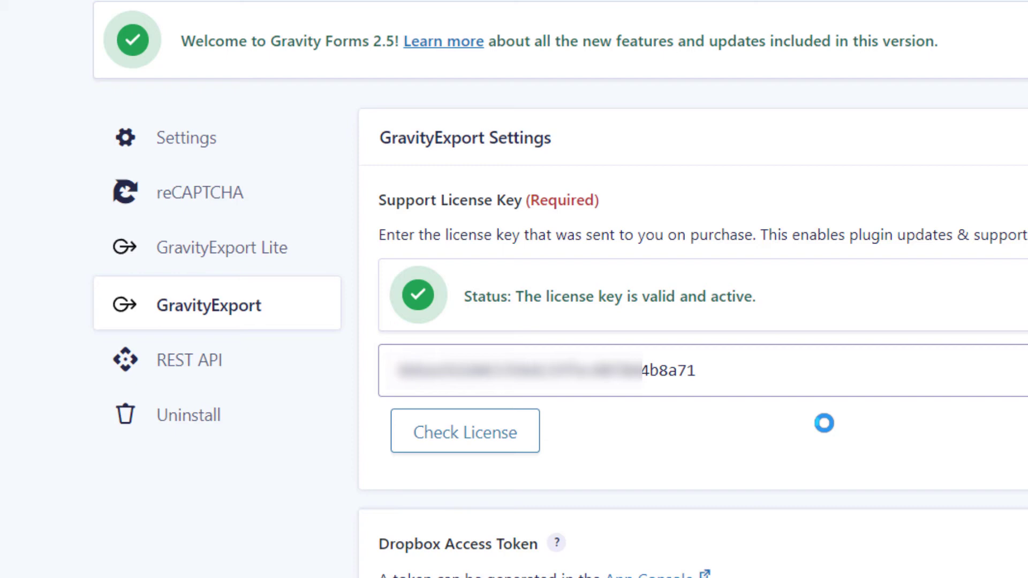
left_click(452, 479)
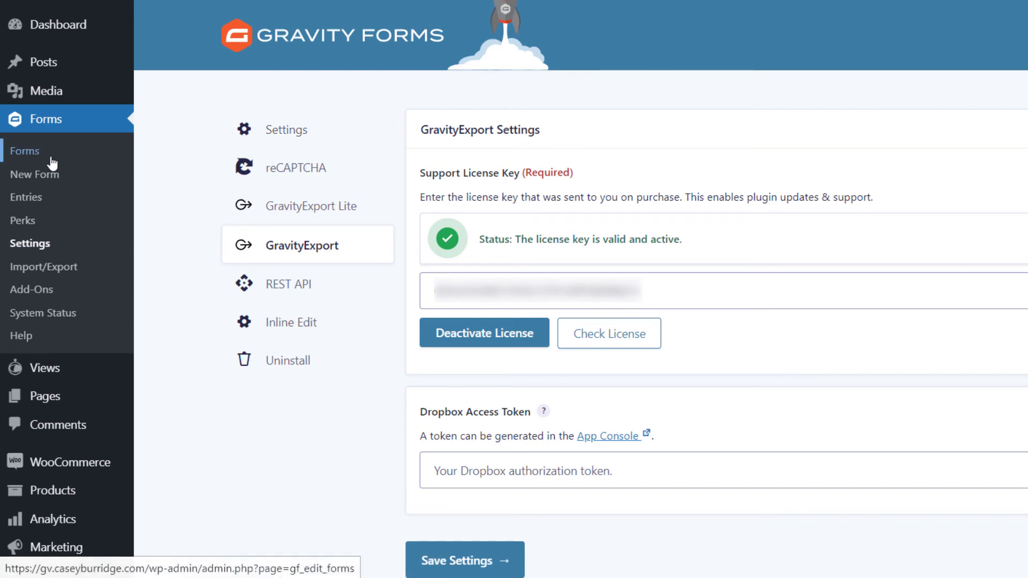
Step: Open the Contact form's GravityExport Lite settings and enable its download URL
left_click(33, 154)
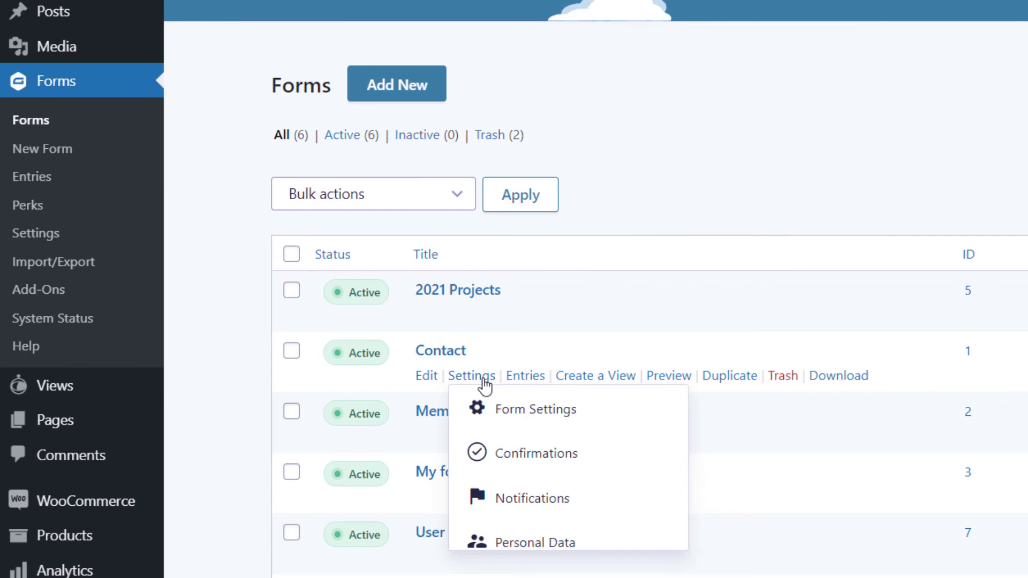
left_click(484, 381)
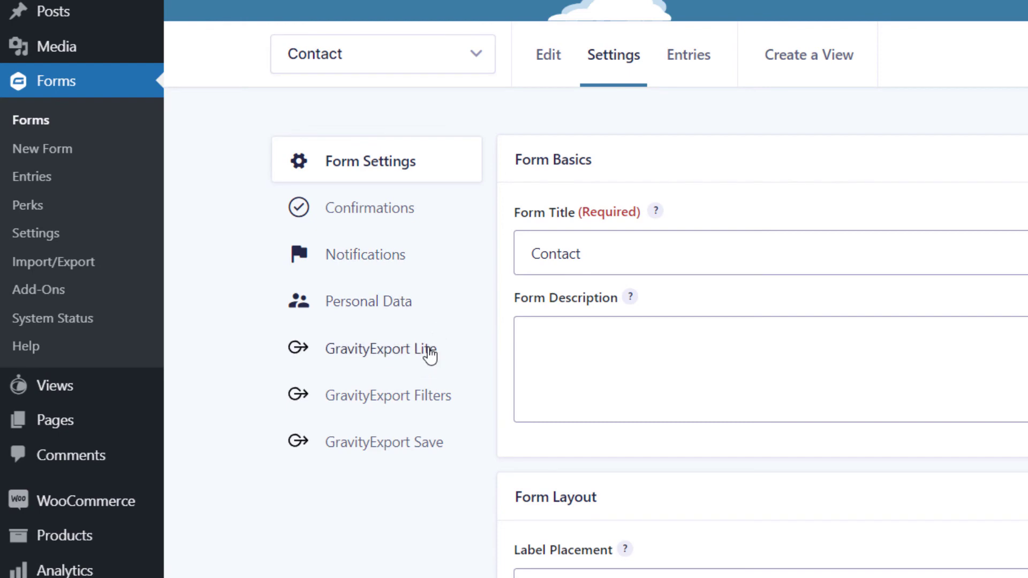
left_click(407, 363)
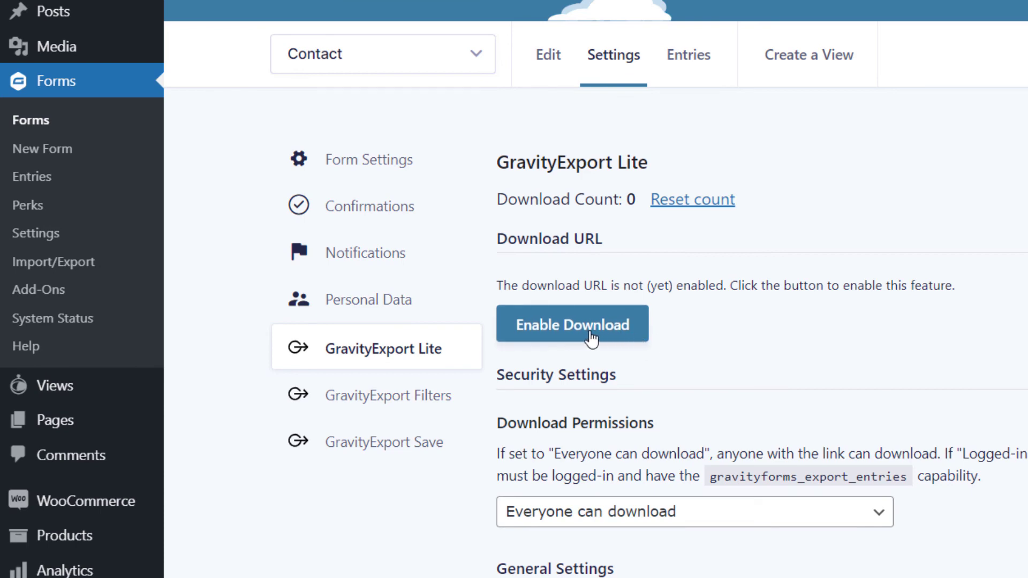
left_click(591, 336)
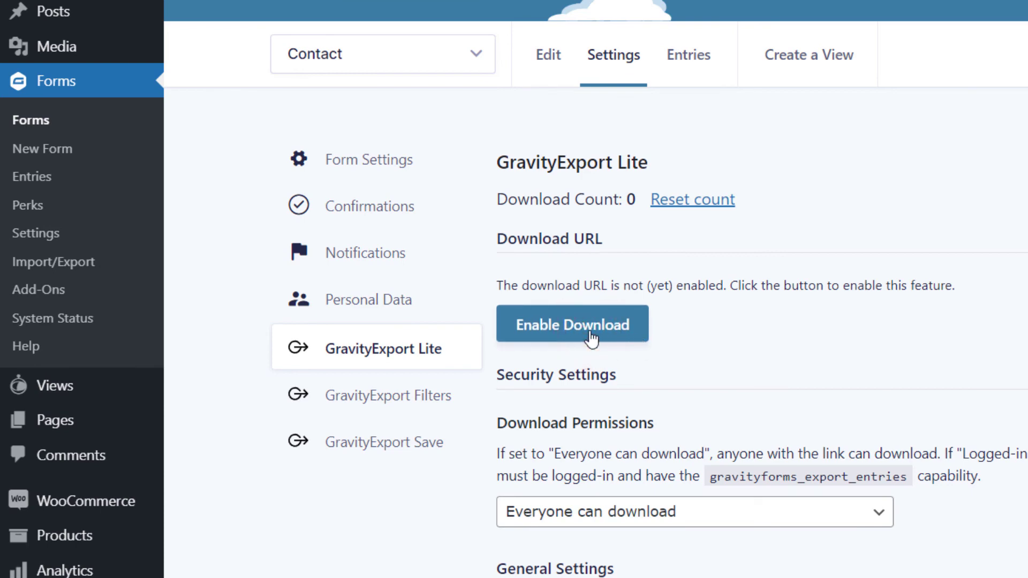